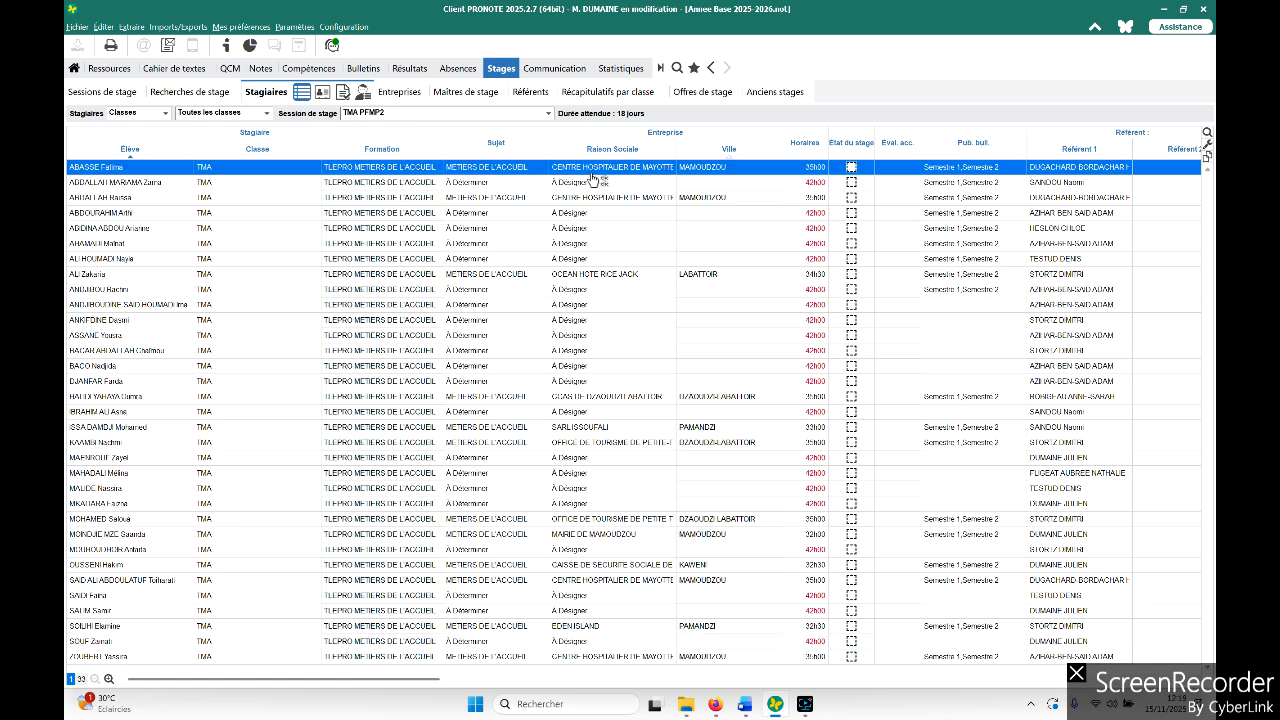
- Open the first student's internship record and close it with validation
double_click(591, 175)
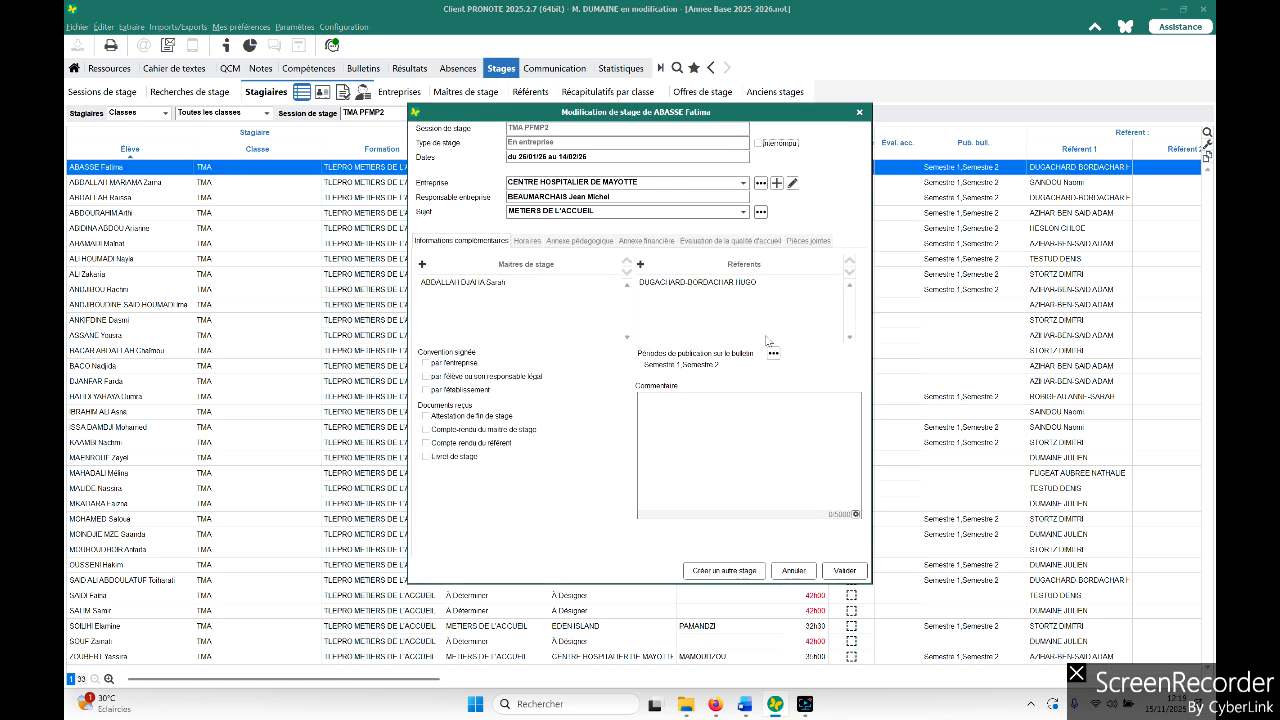
left_click(845, 569)
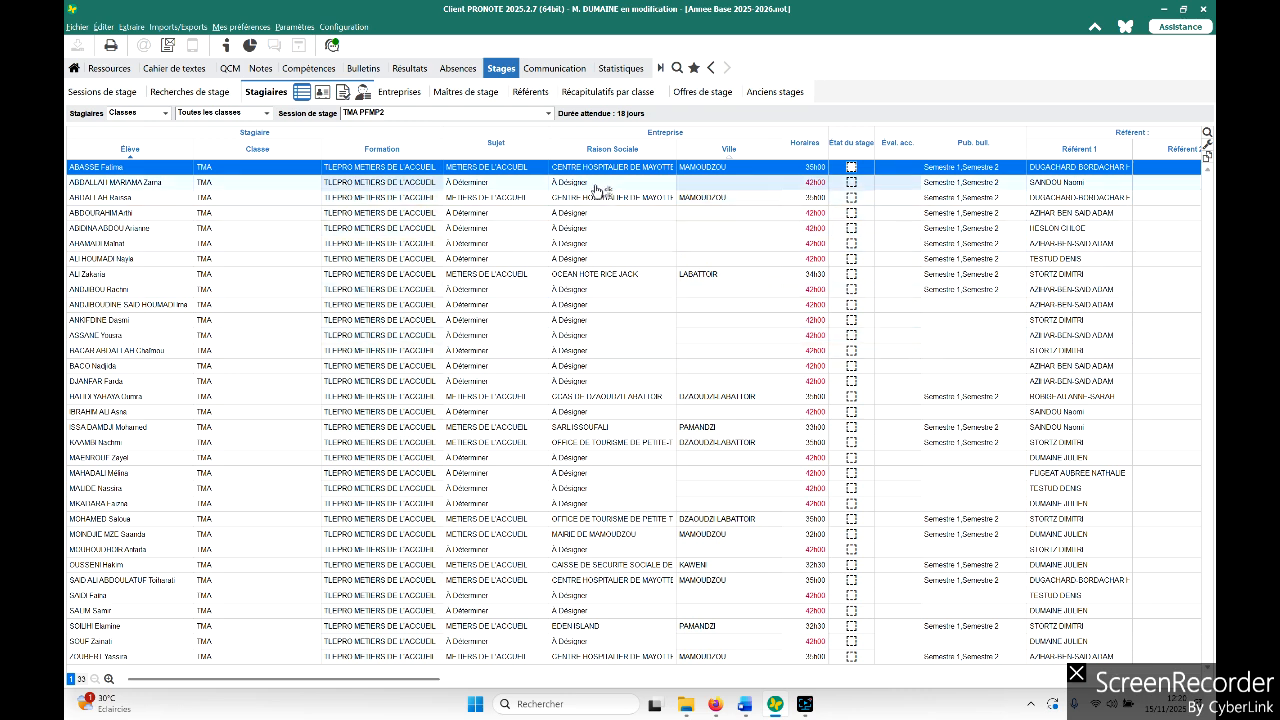
- Switch the internship session to TMA PFMP1 and back to TMA PFMP2
left_click(548, 113)
left_click(442, 294)
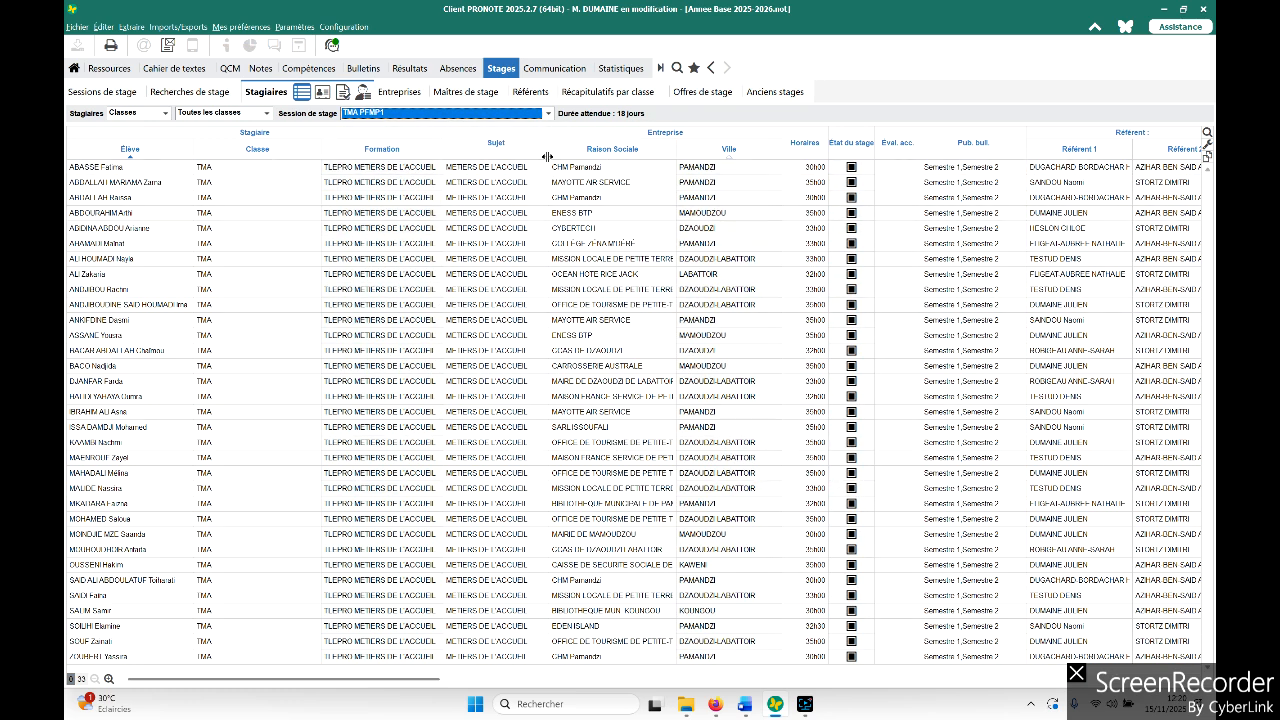
left_click(548, 113)
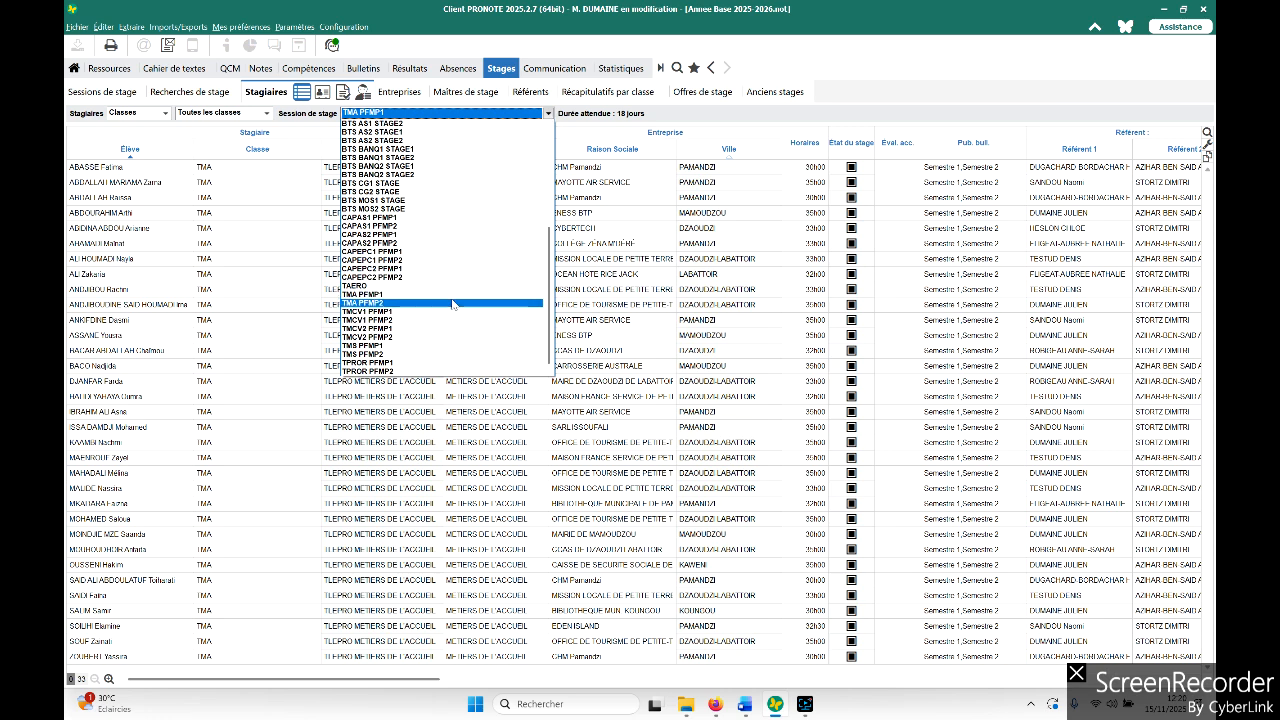
left_click(452, 304)
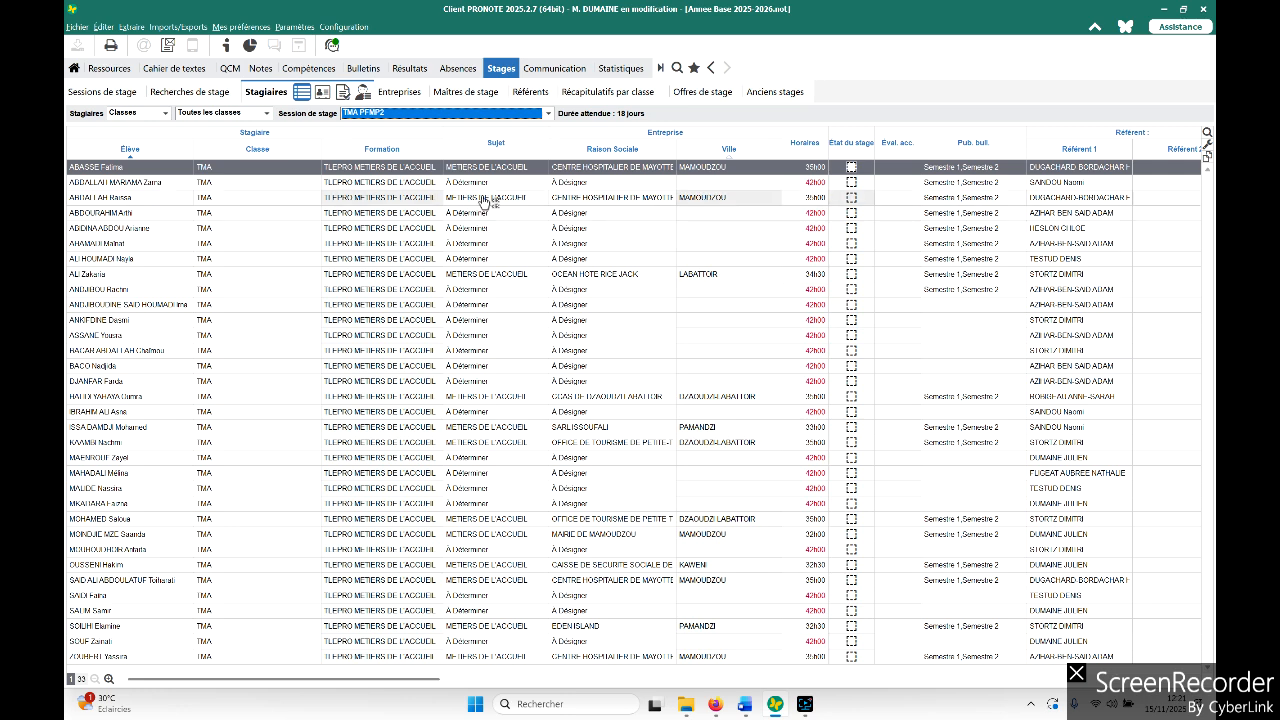
- Open the second student's internship record for editing
left_click(588, 182)
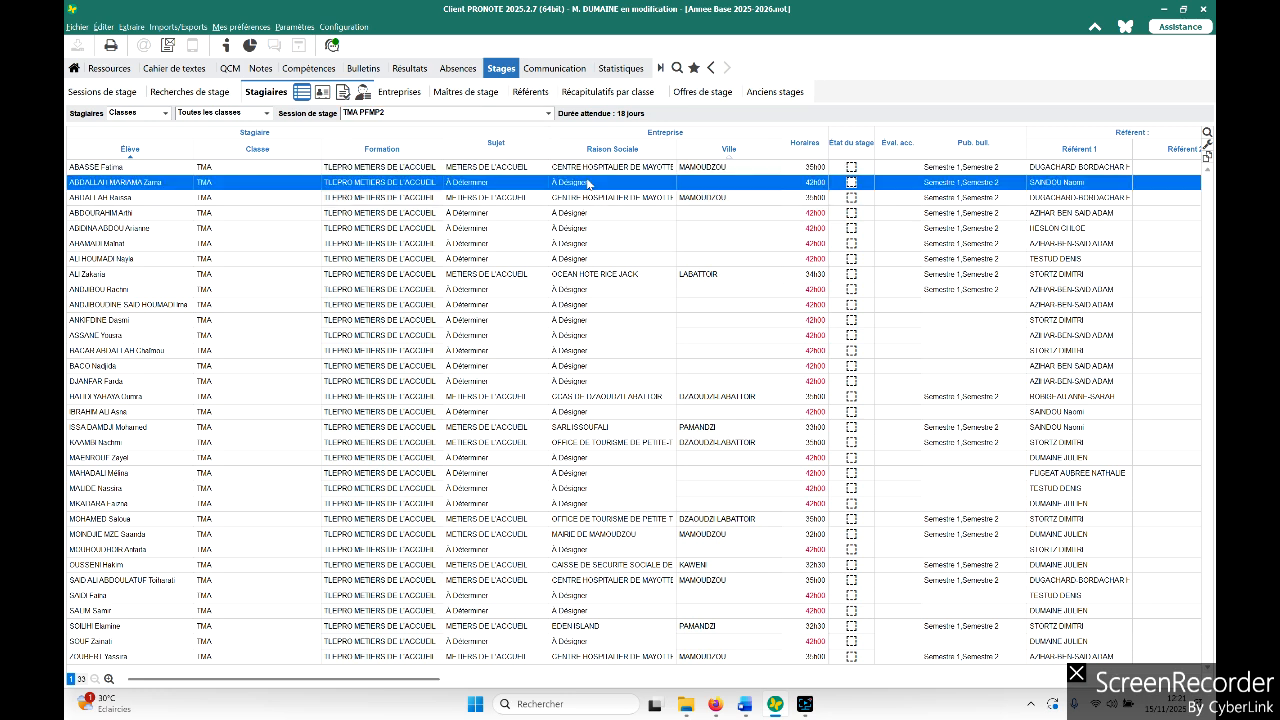
double_click(588, 182)
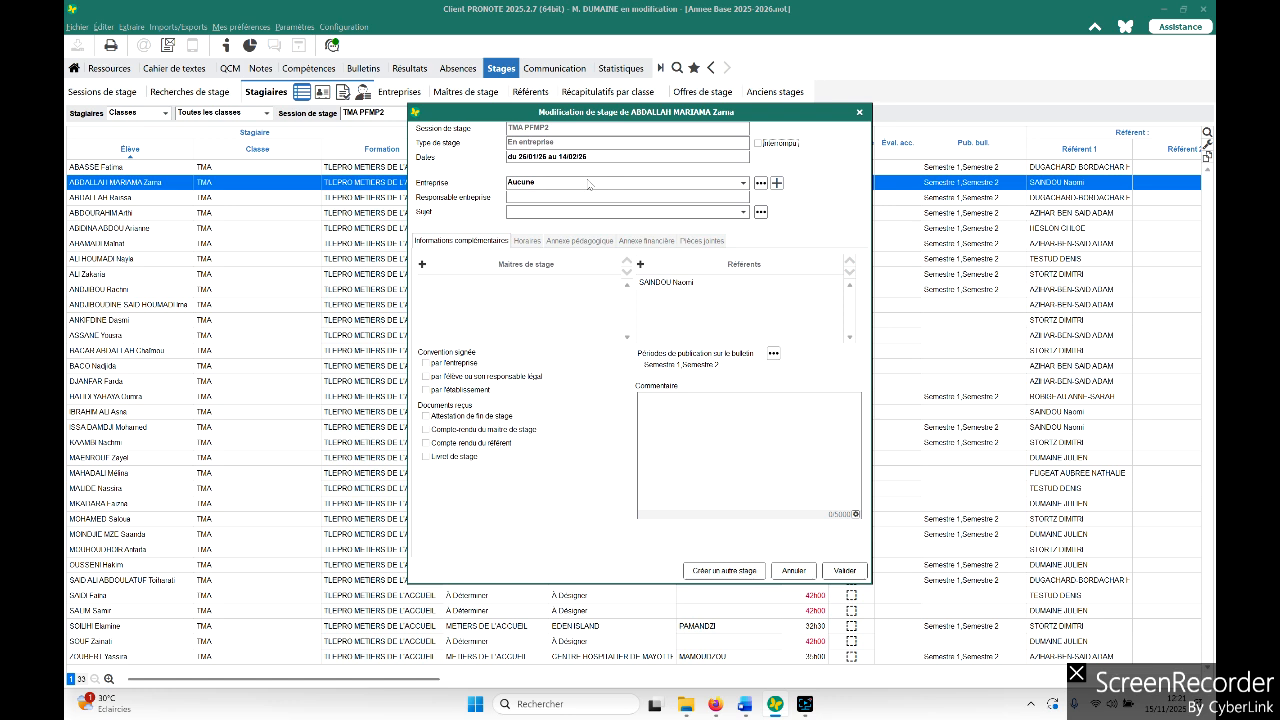
left_click(743, 186)
left_click(744, 184)
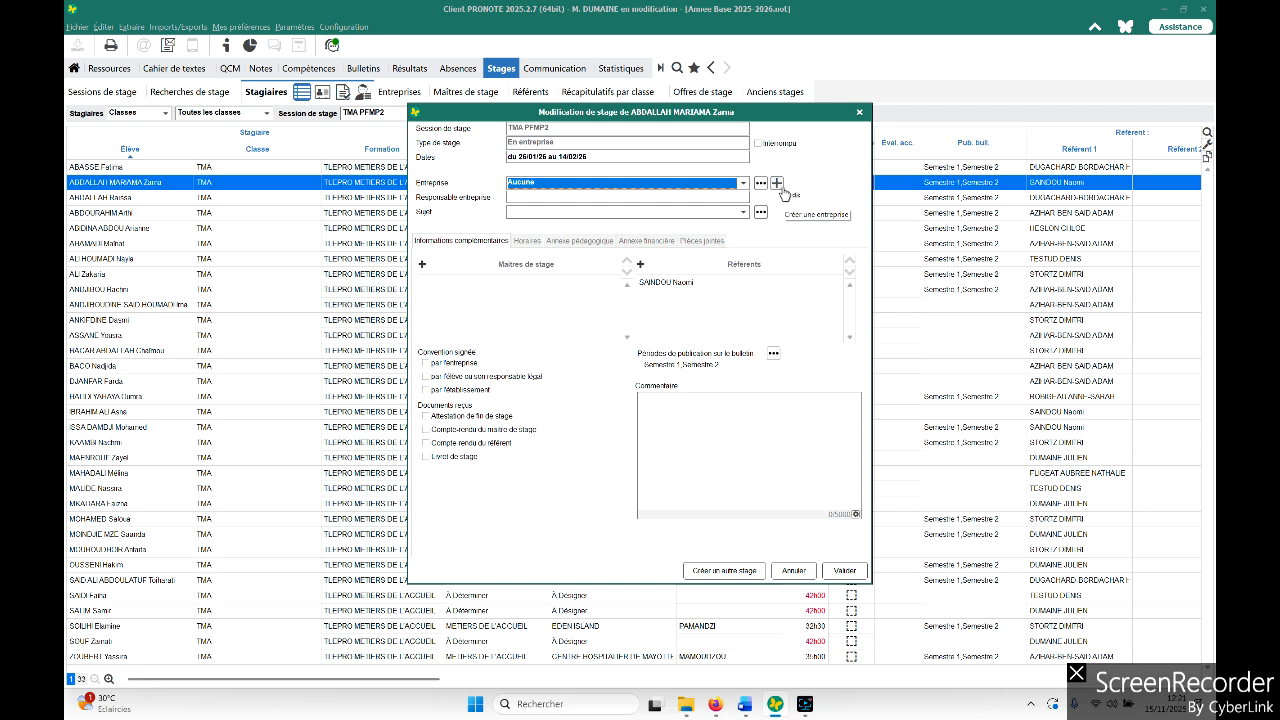
- Open the company creation by SIRET number and the company selection list, closing both
left_click(782, 189)
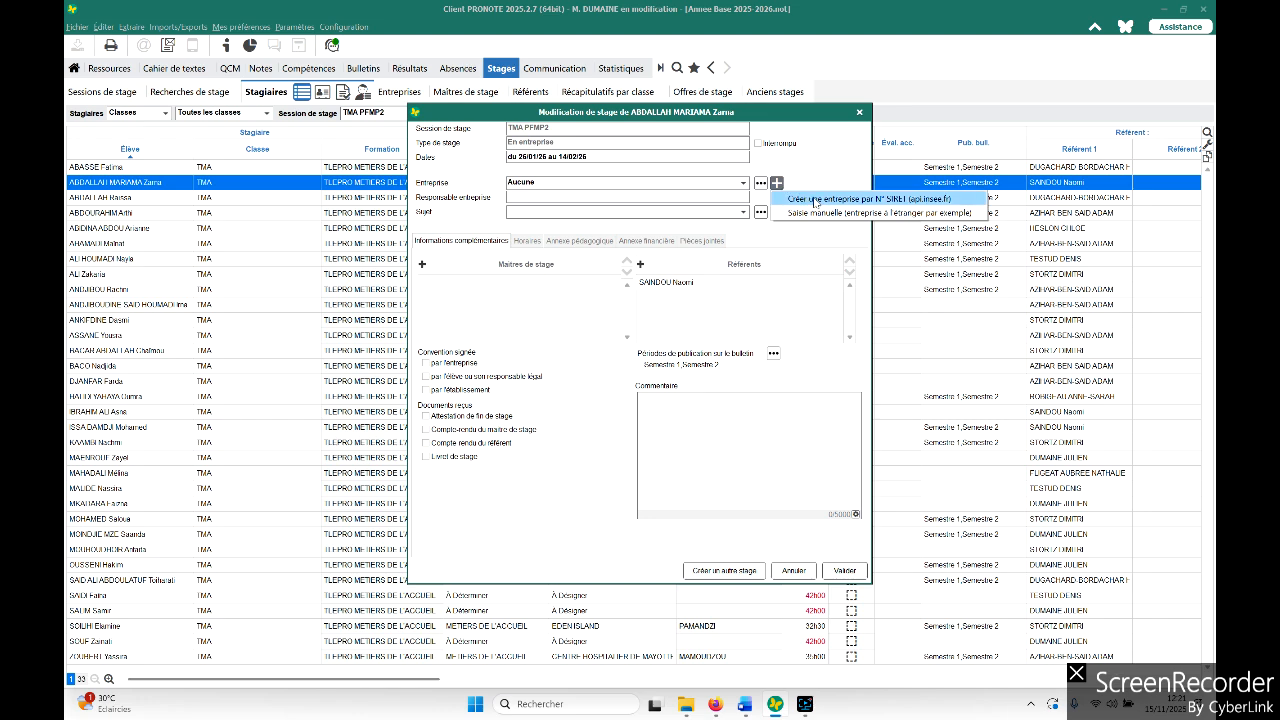
left_click(814, 200)
left_click(826, 200)
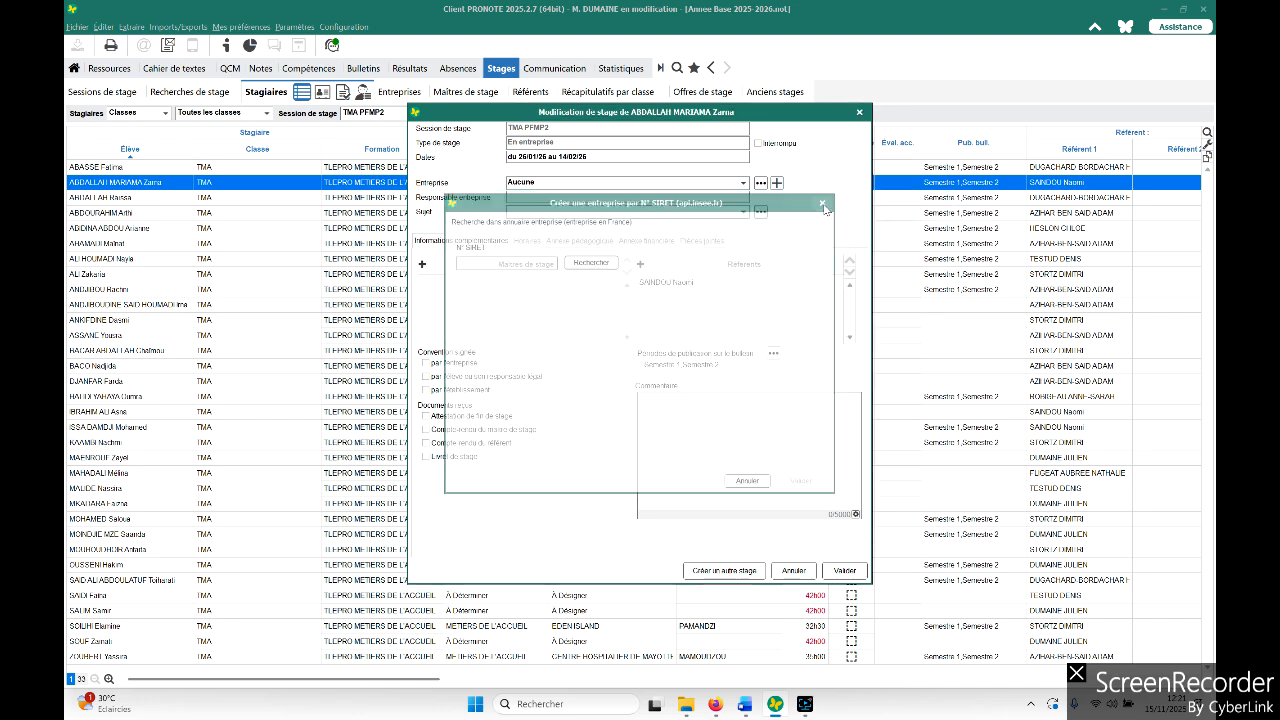
left_click(761, 184)
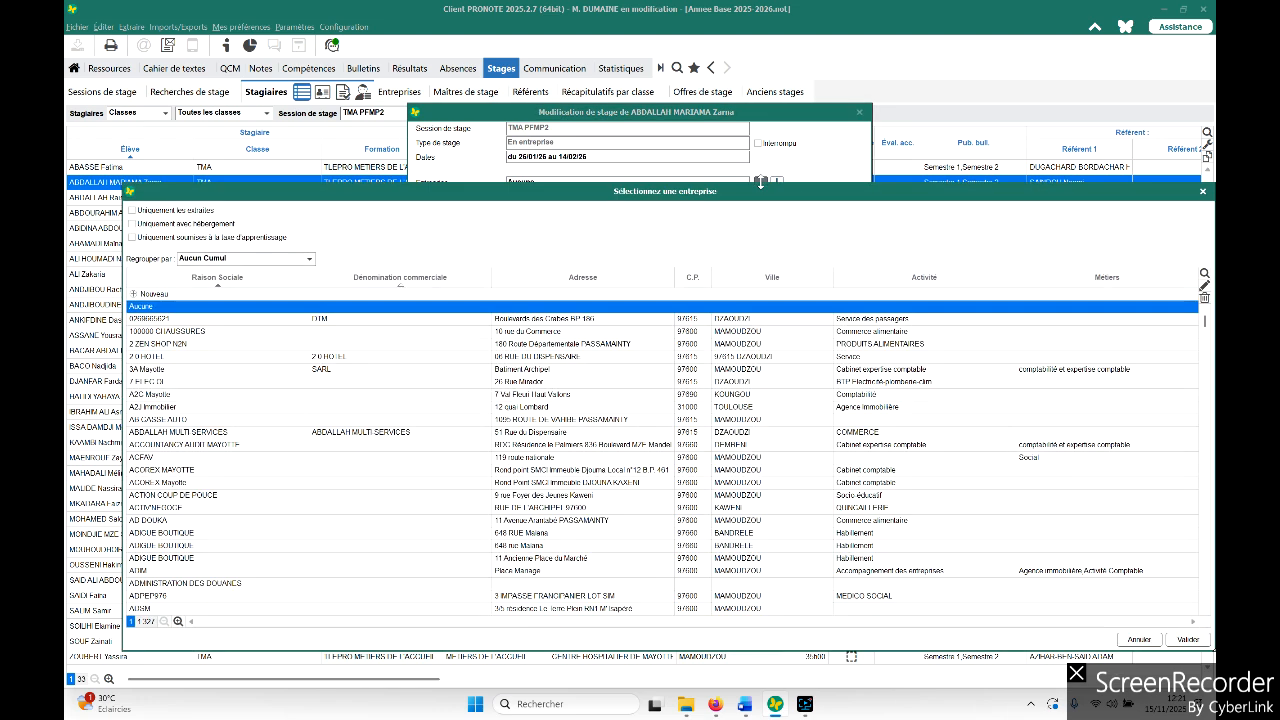
left_click(1199, 172)
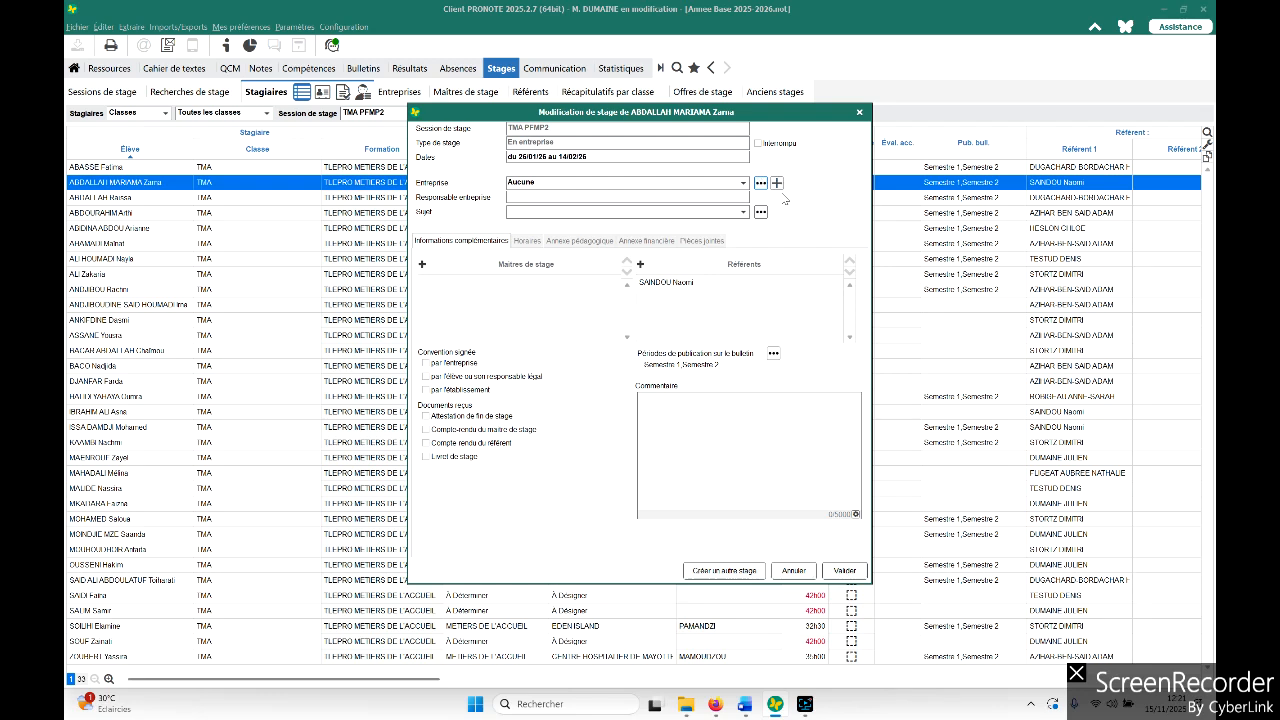
- Open the manual company creation form and cancel it
left_click(777, 182)
left_click(808, 213)
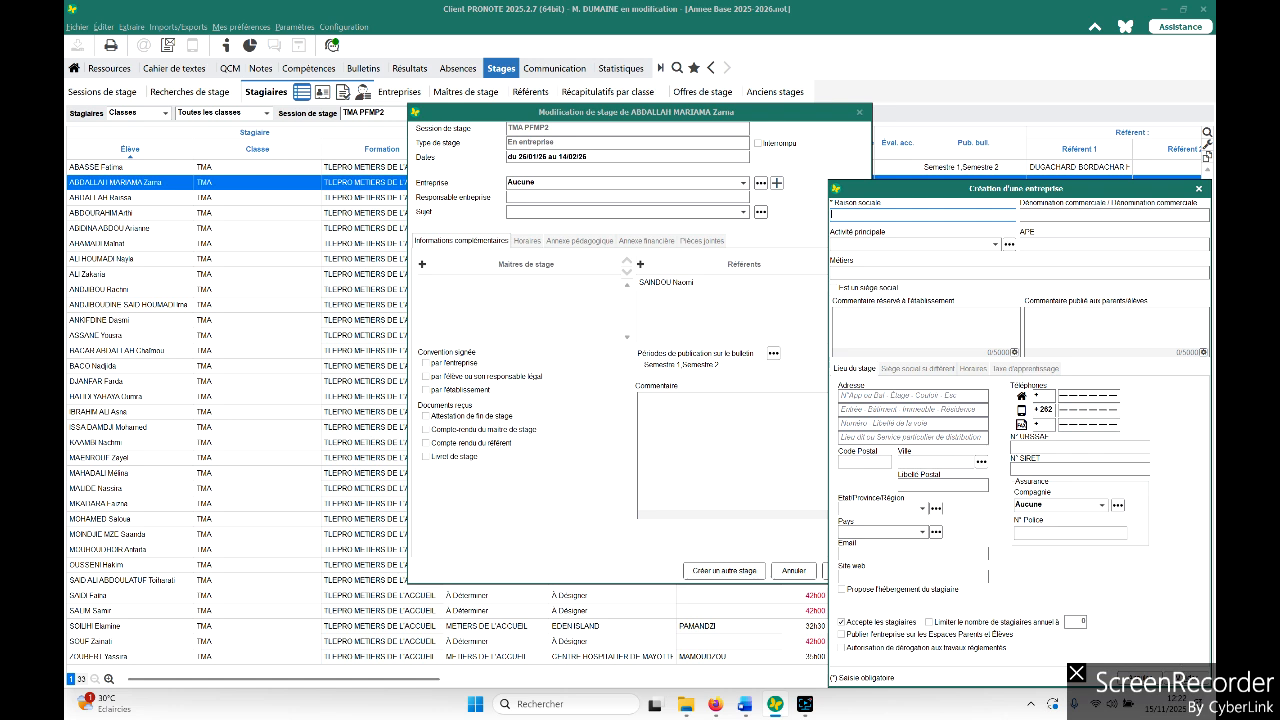
key("Escape")
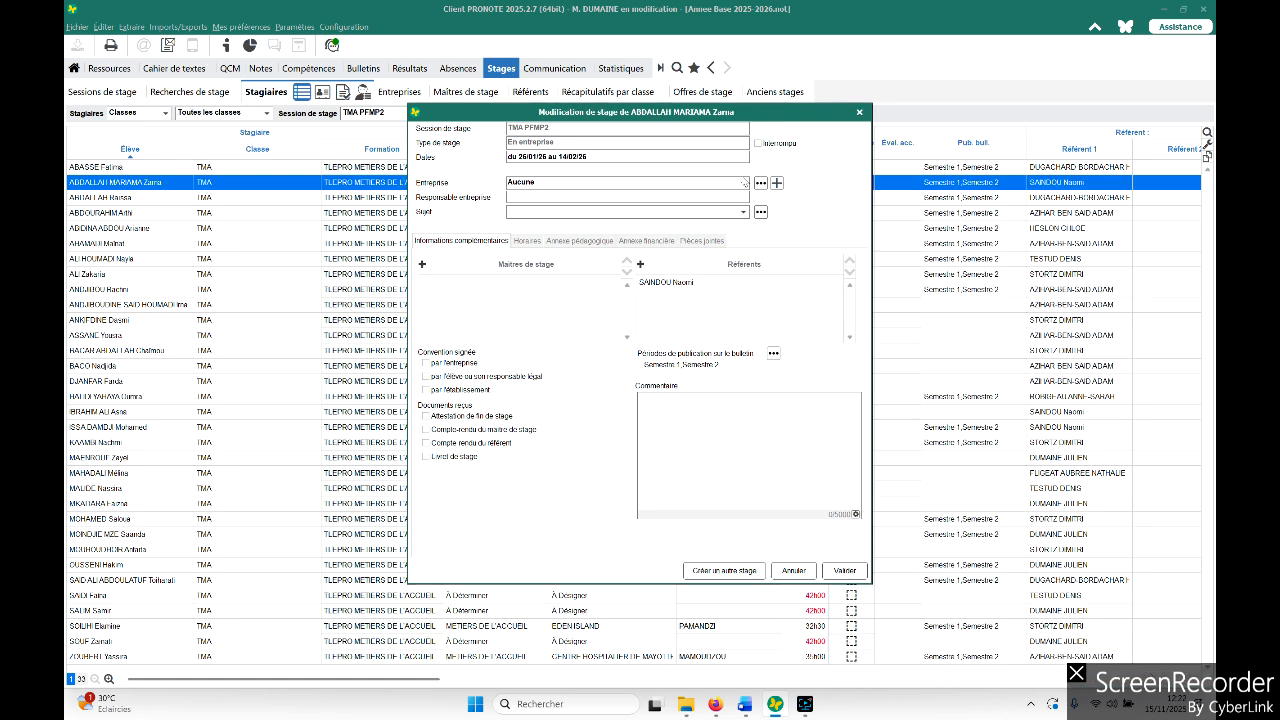
- Set the internship company to 2.0 HOTEL
left_click(743, 183)
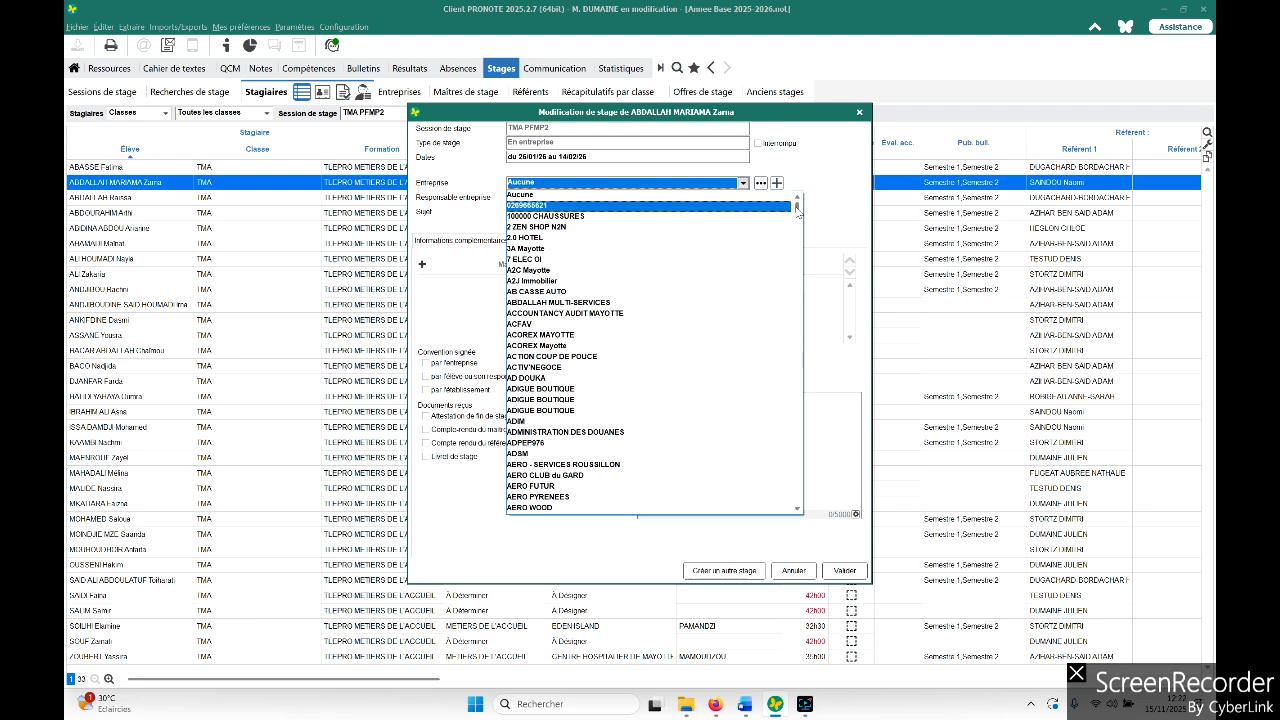
scroll(797, 207, "down", 3)
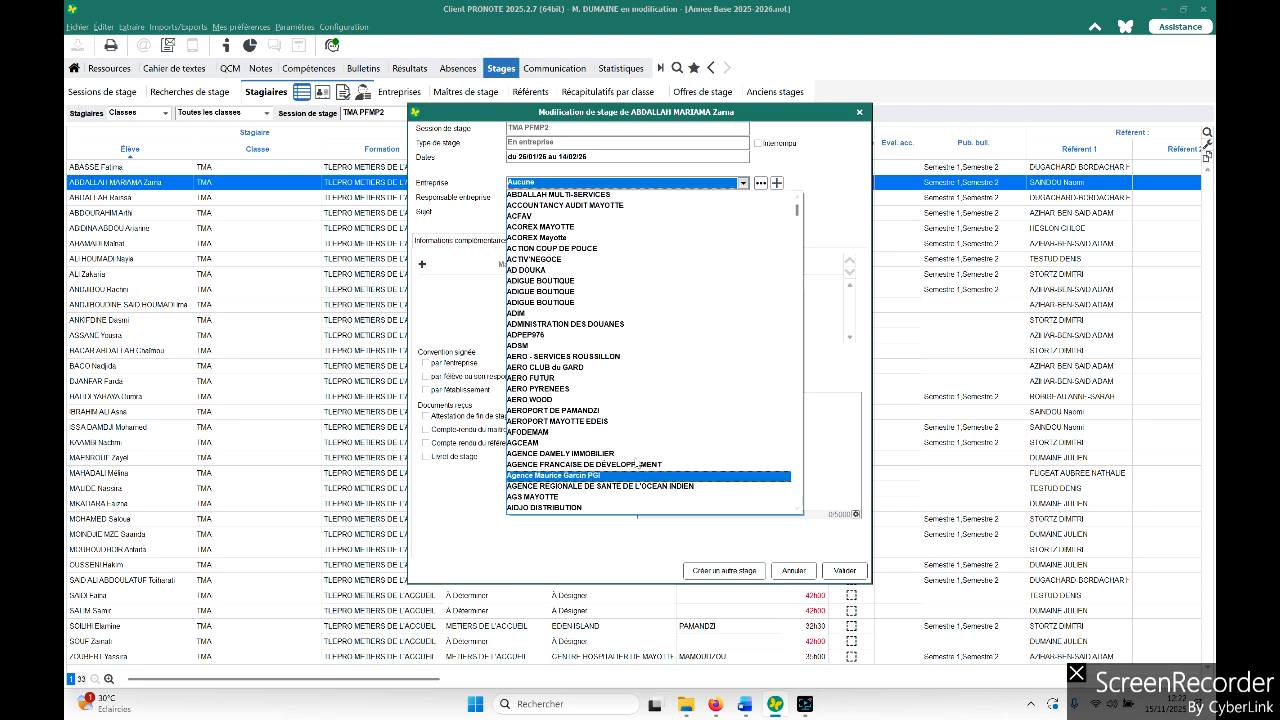
left_click(829, 199)
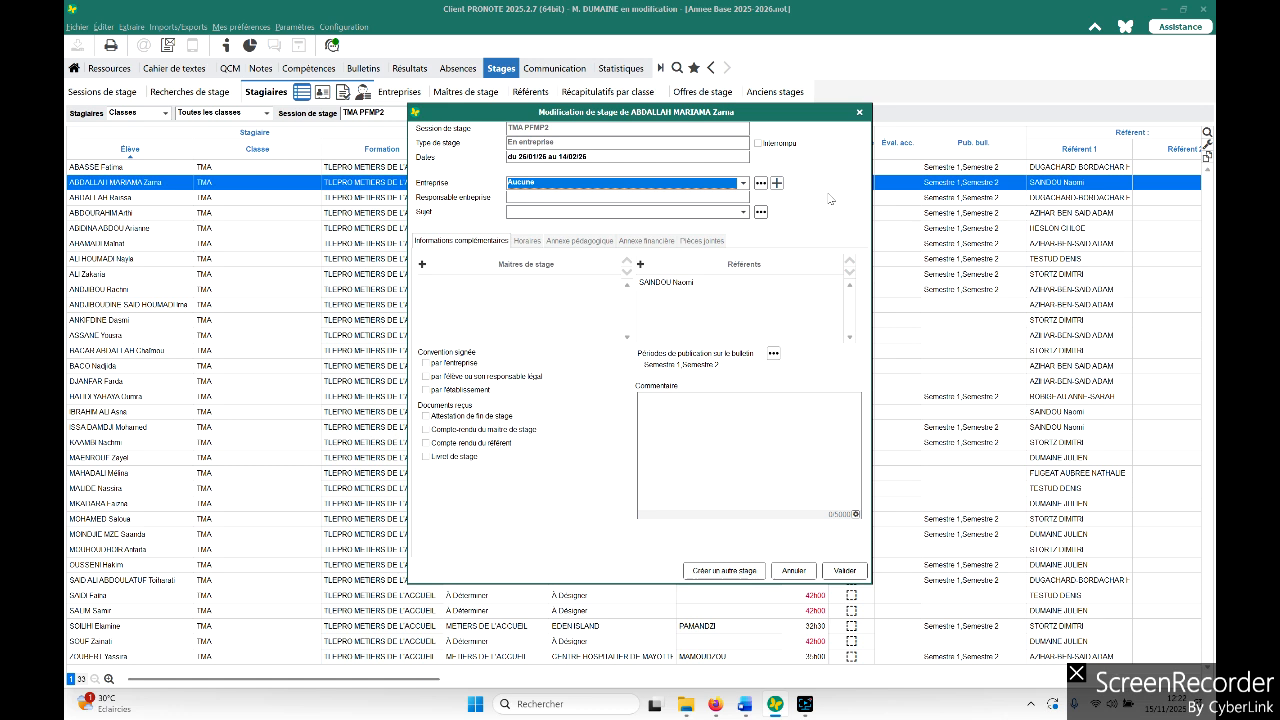
left_click(743, 183)
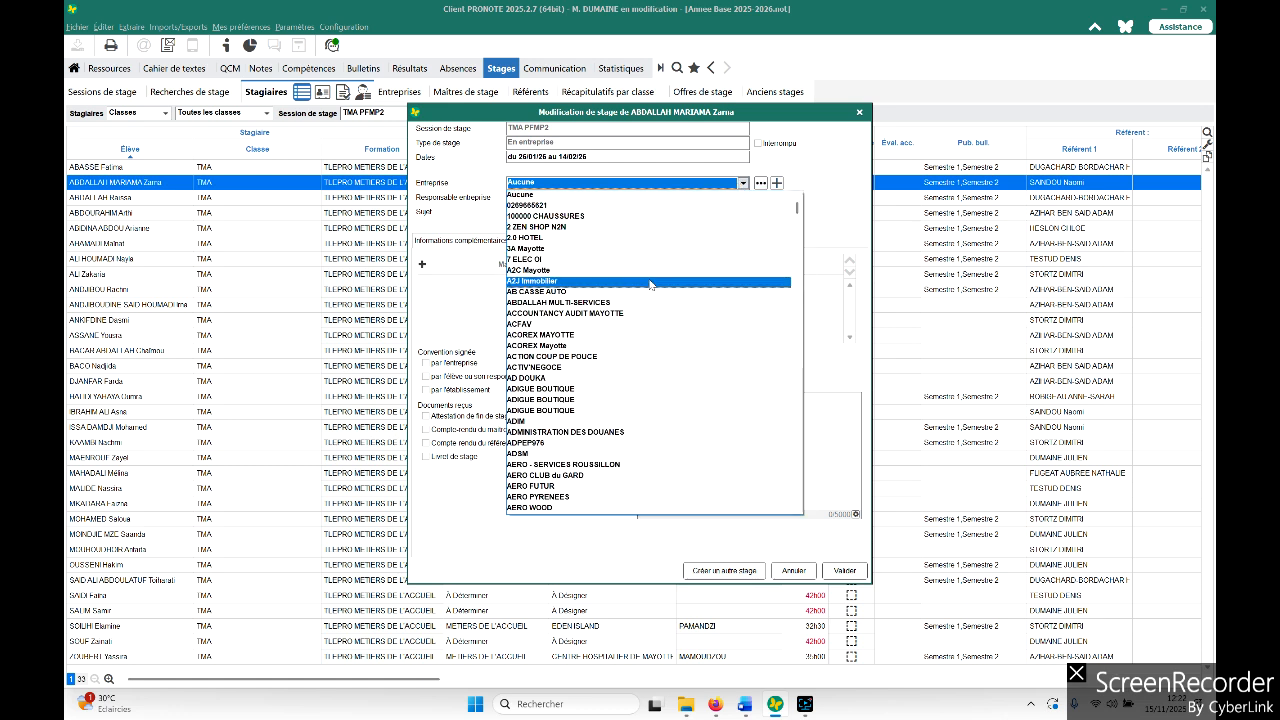
left_click(624, 239)
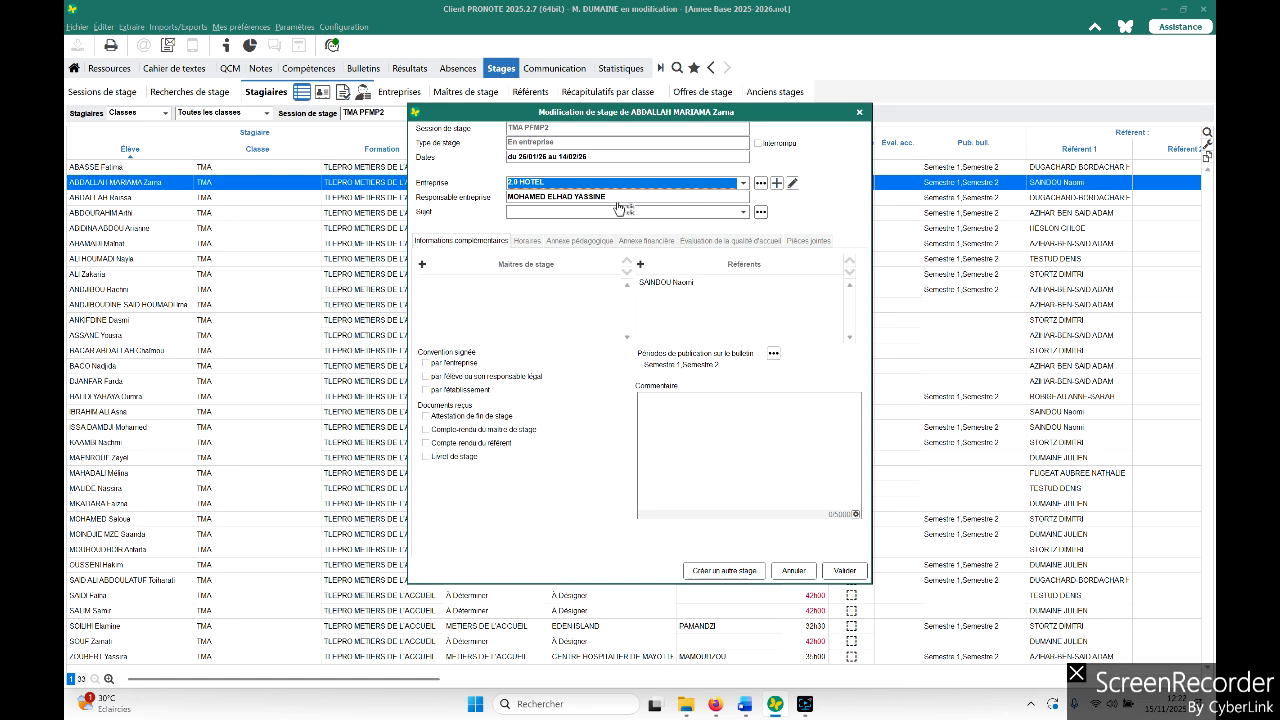
- Set the internship subject to METIERS DE L'ACCUEIL
left_click(743, 212)
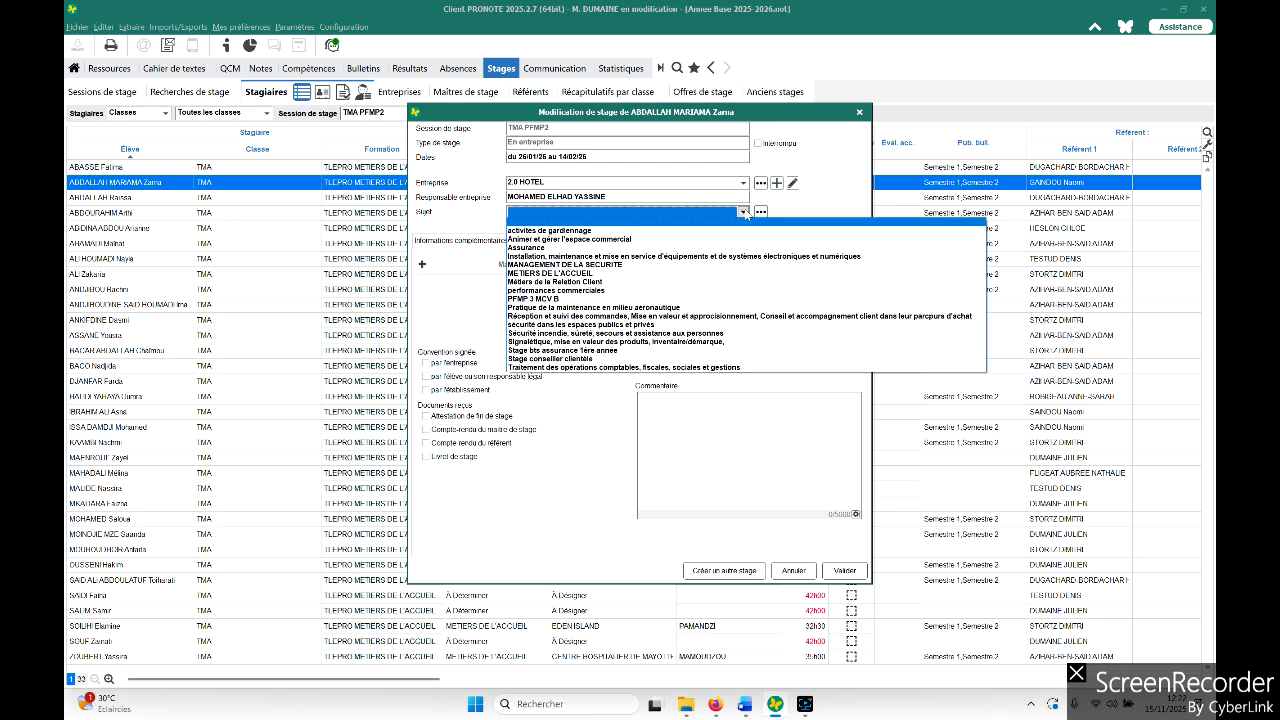
left_click(694, 273)
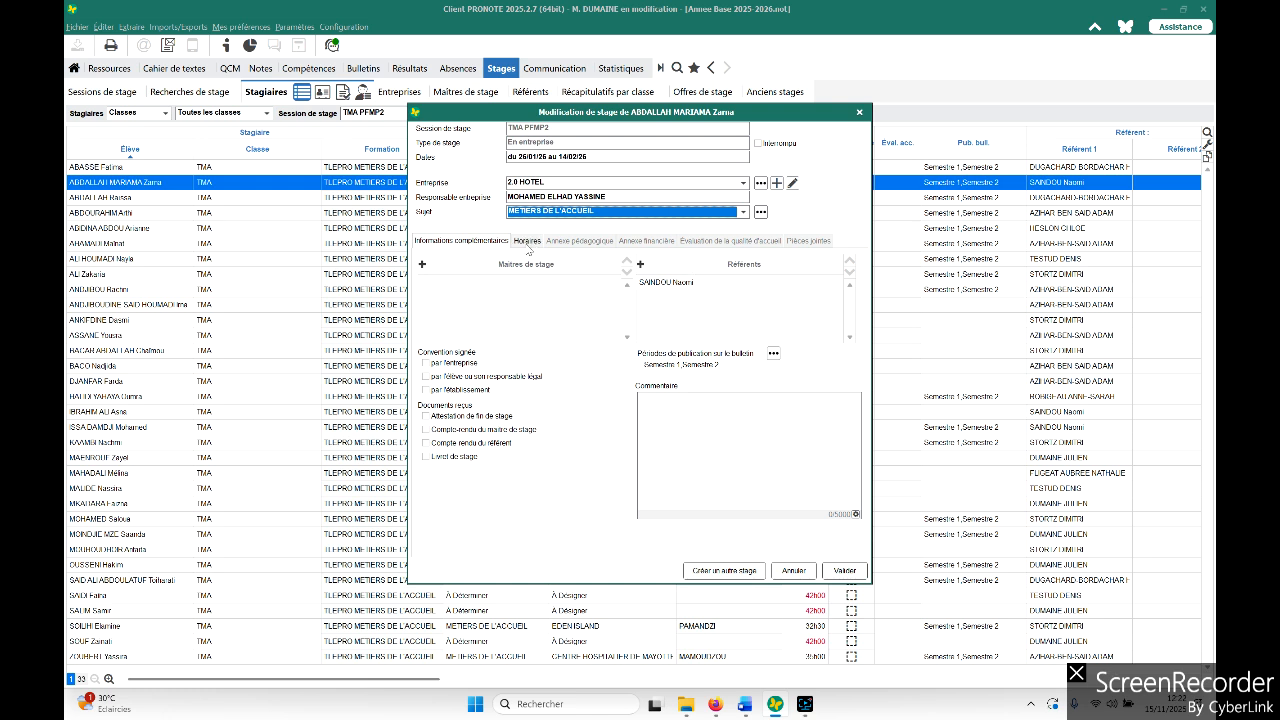
- Start adding a new internship supervisor for the company and cancel the form
left_click(422, 265)
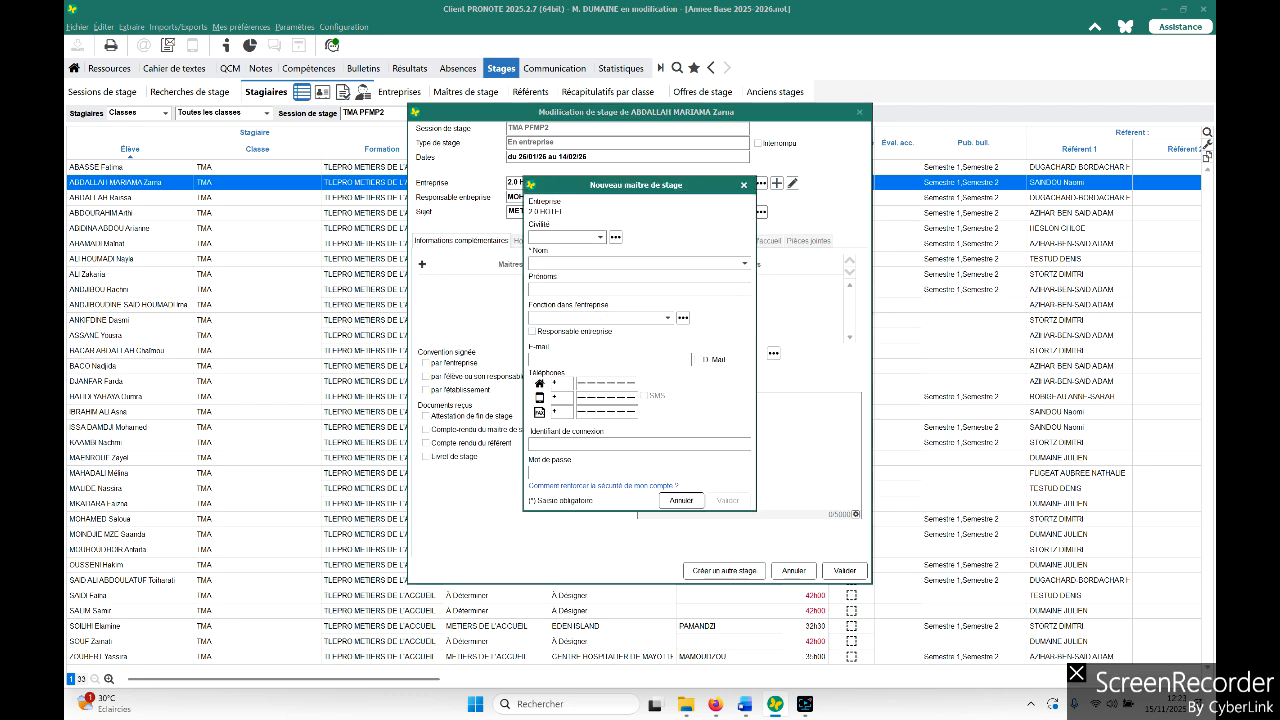
left_click(744, 263)
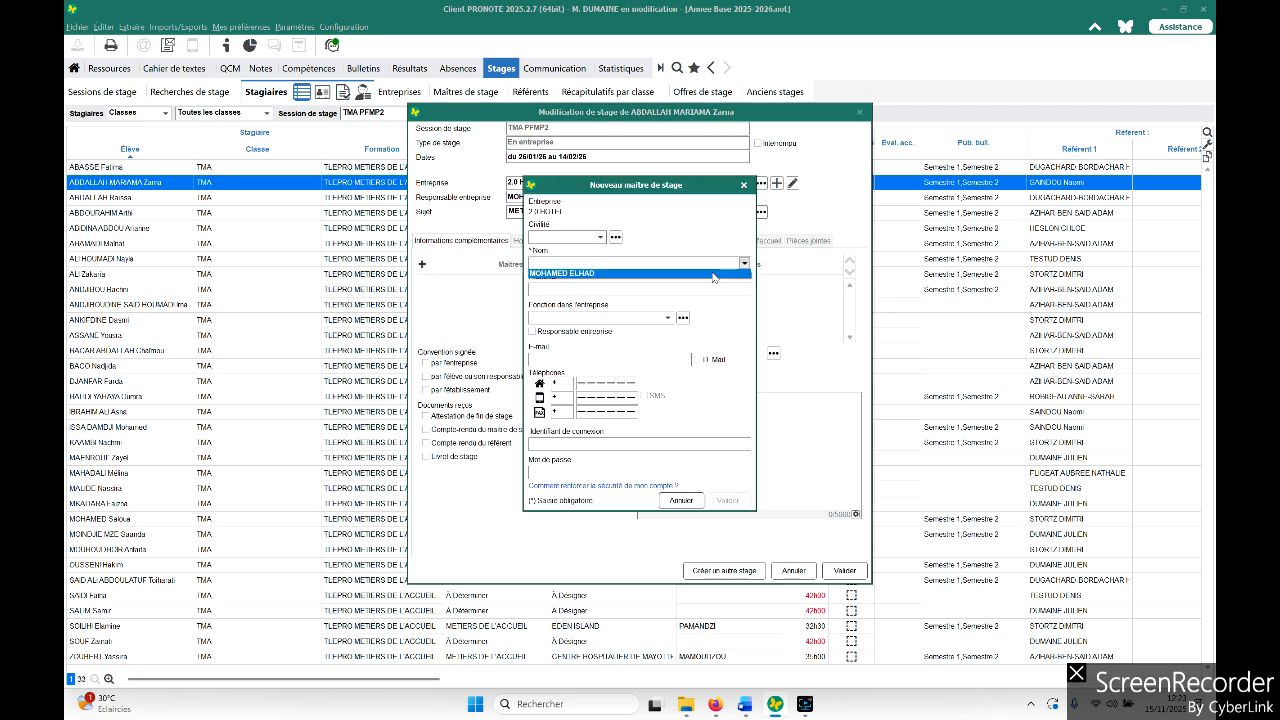
left_click(719, 309)
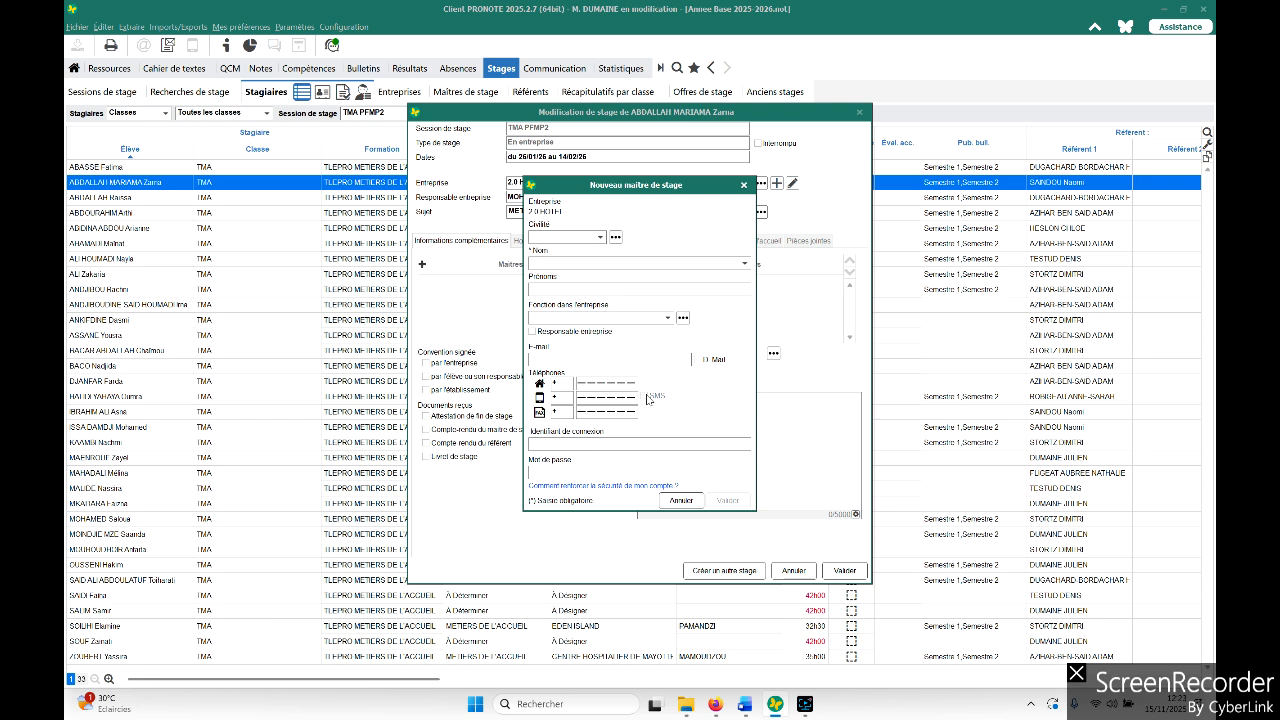
left_click(681, 500)
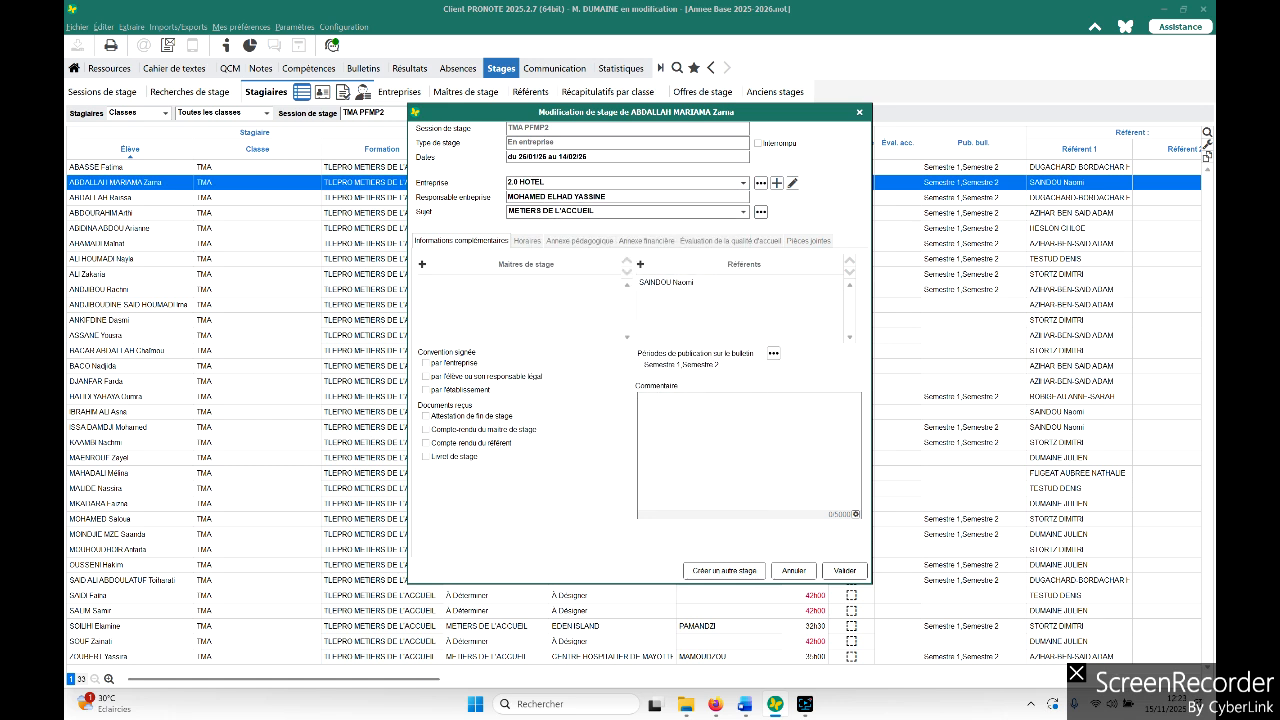
- Browse the schedule, academic year, financial annex, welcome evaluation and attachments tabs, then validate the record
left_click(533, 247)
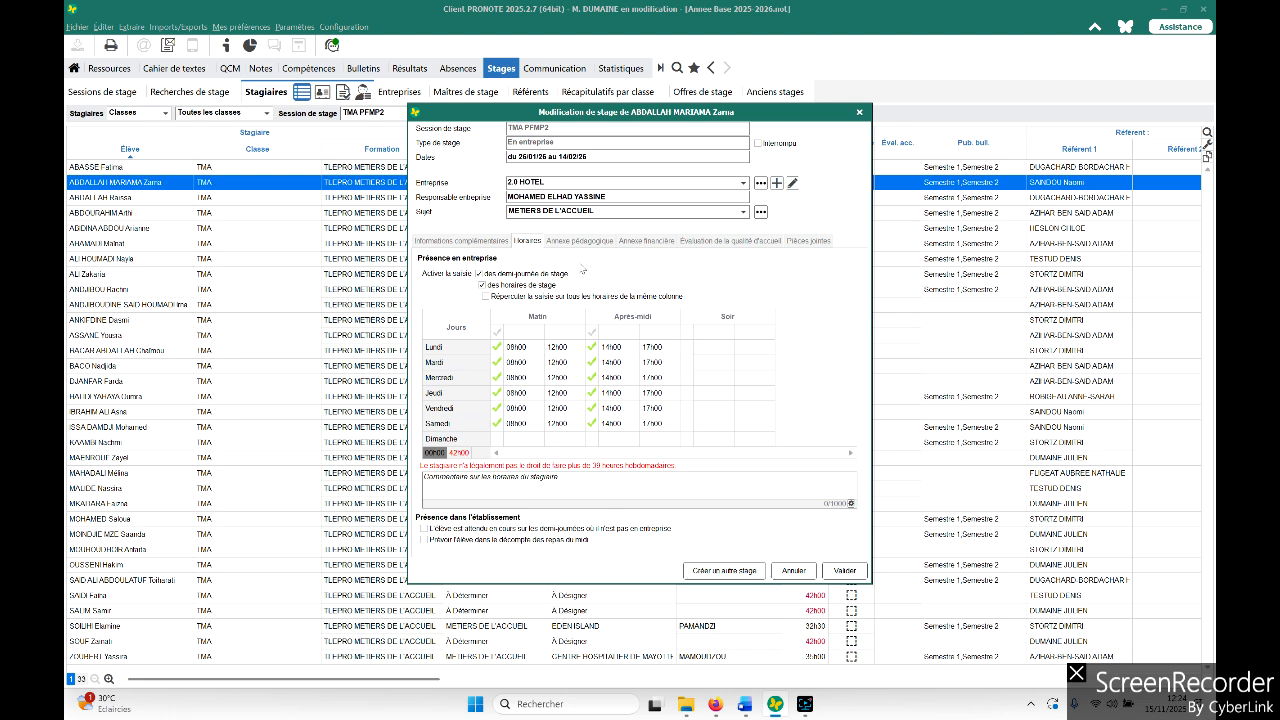
left_click(590, 243)
left_click(651, 242)
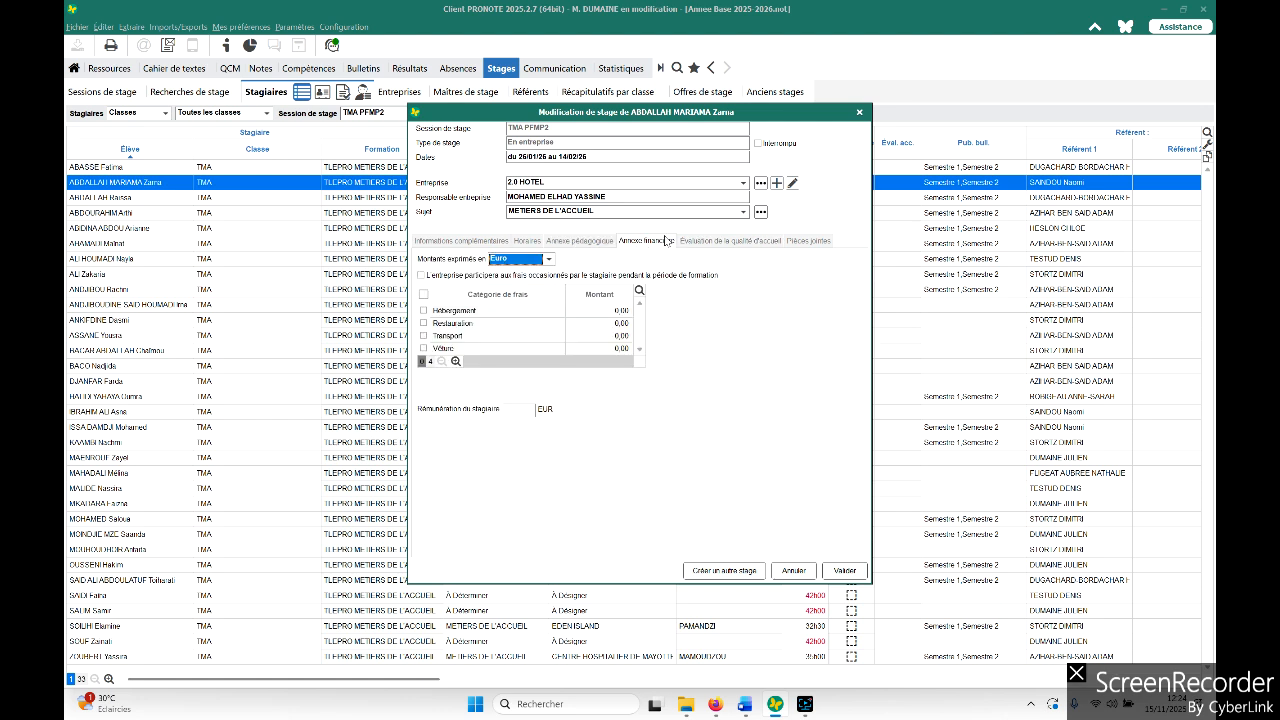
left_click(756, 240)
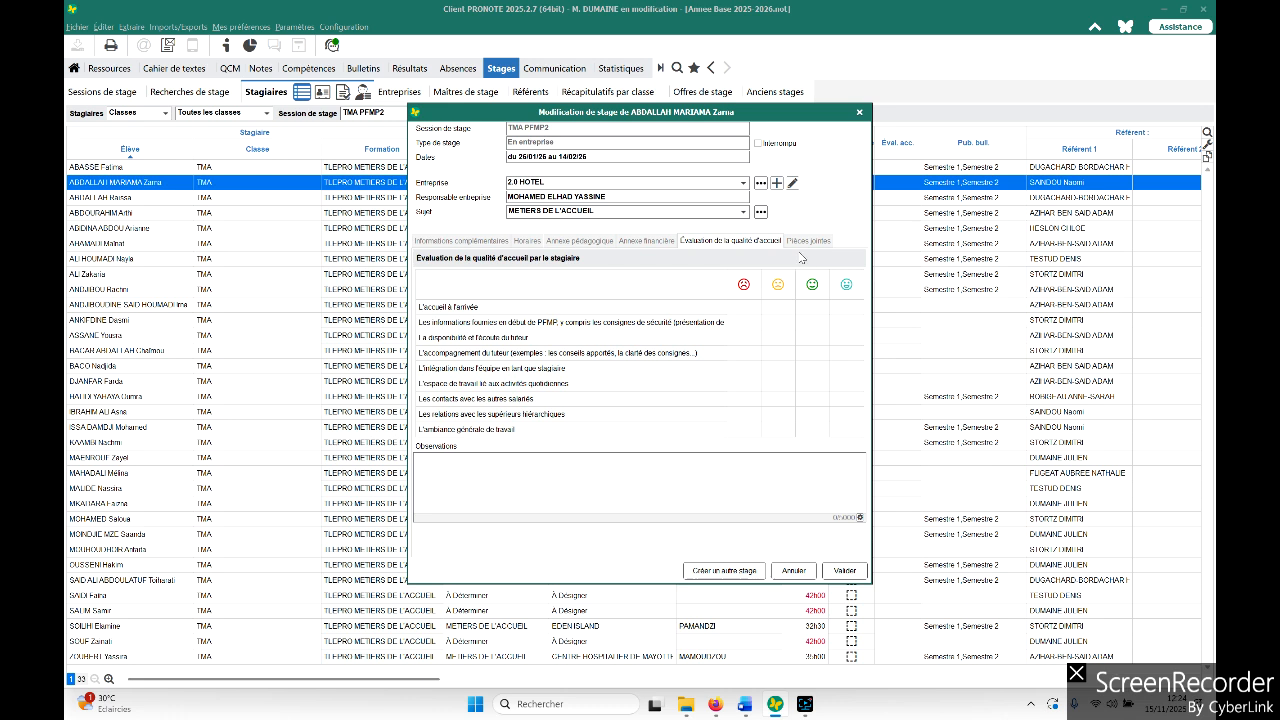
left_click(806, 241)
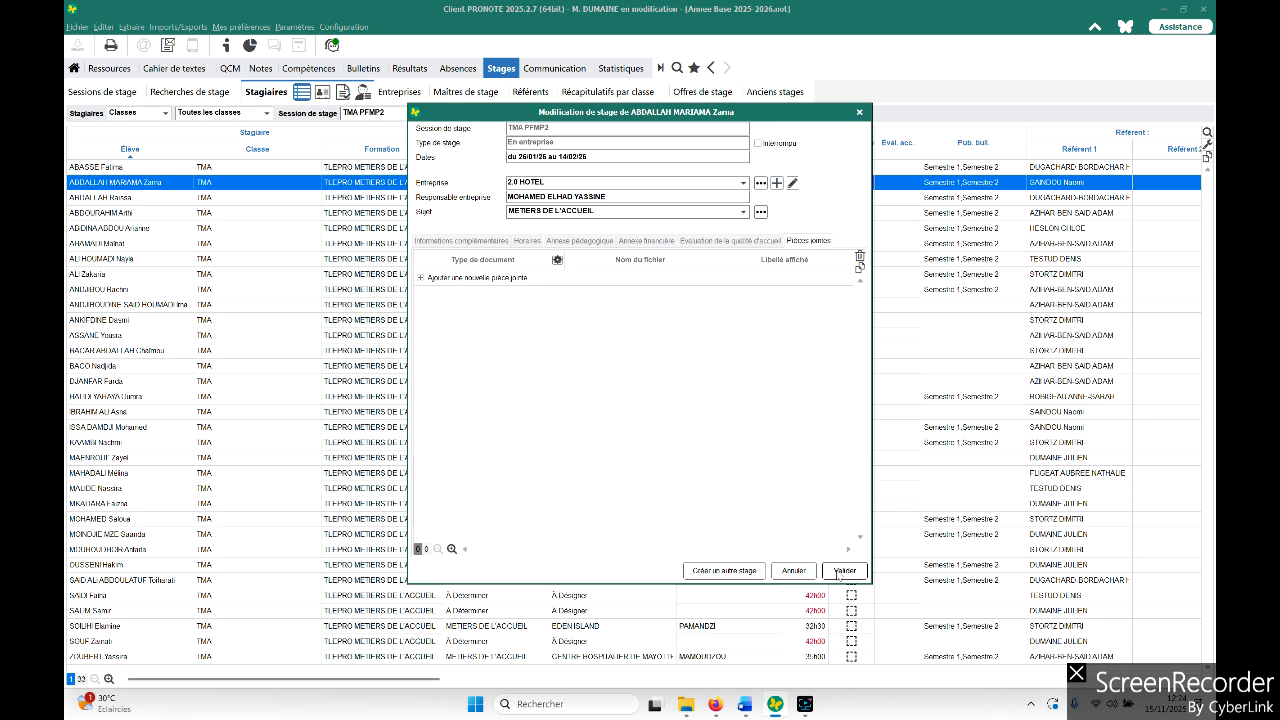
left_click(841, 572)
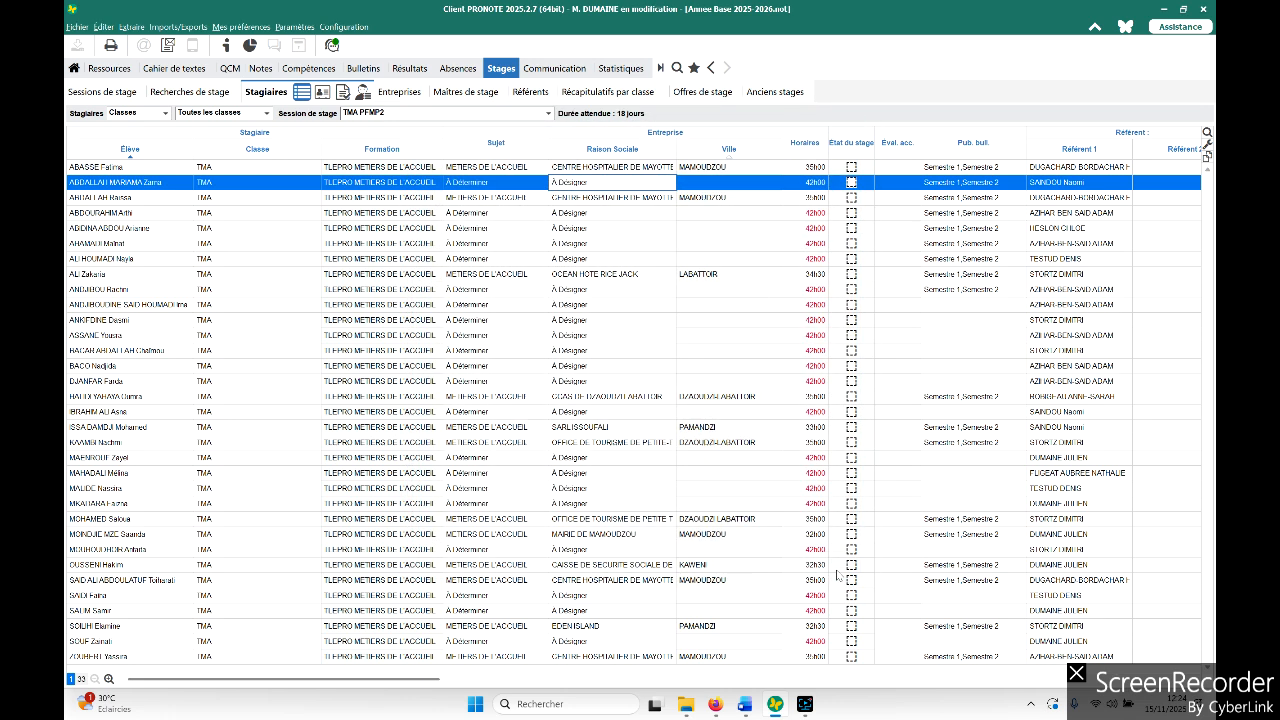
- Reopen the student's internship record, review the company list, and validate it
double_click(590, 187)
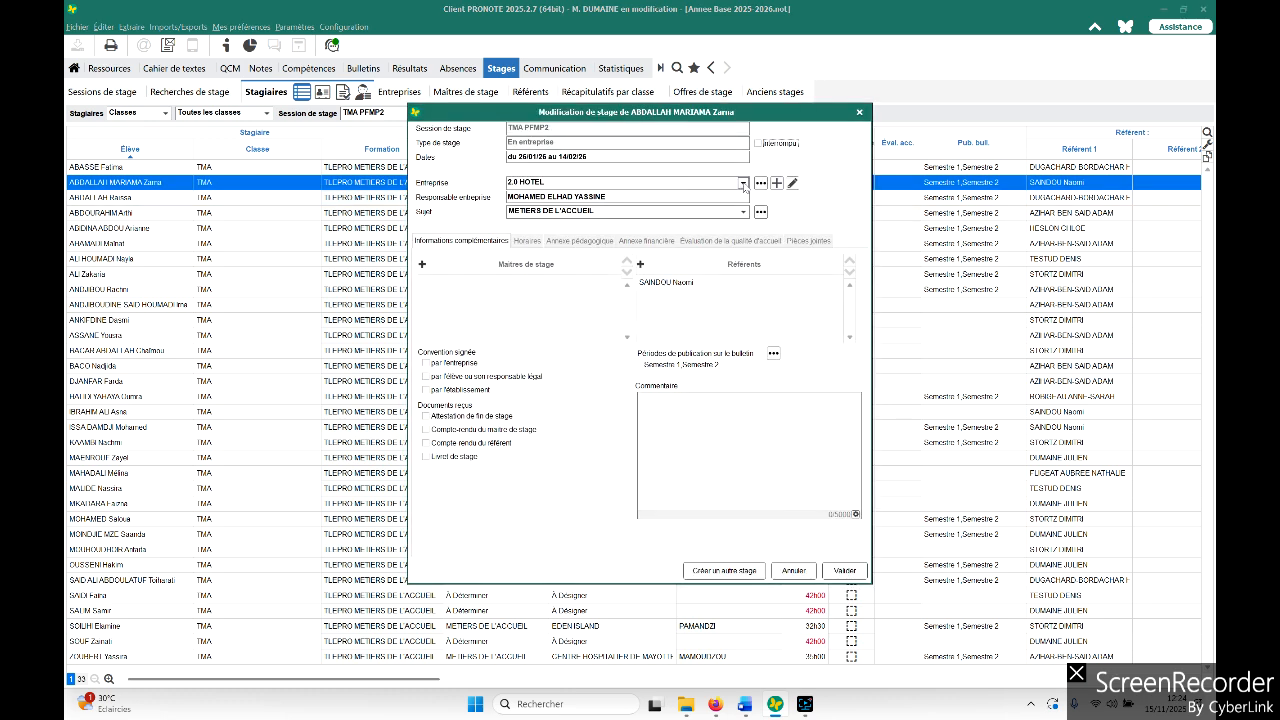
left_click(743, 184)
left_click(743, 184)
left_click(743, 184)
scroll(628, 230, "up", 2)
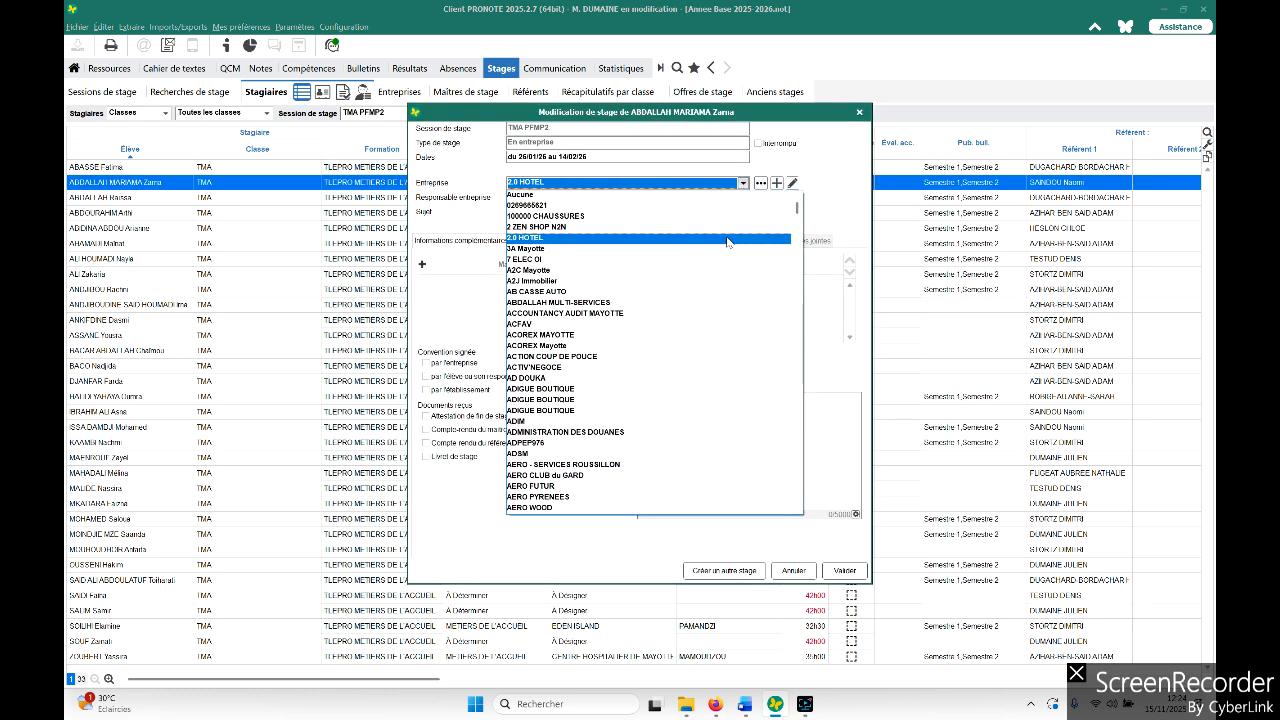
left_click(849, 568)
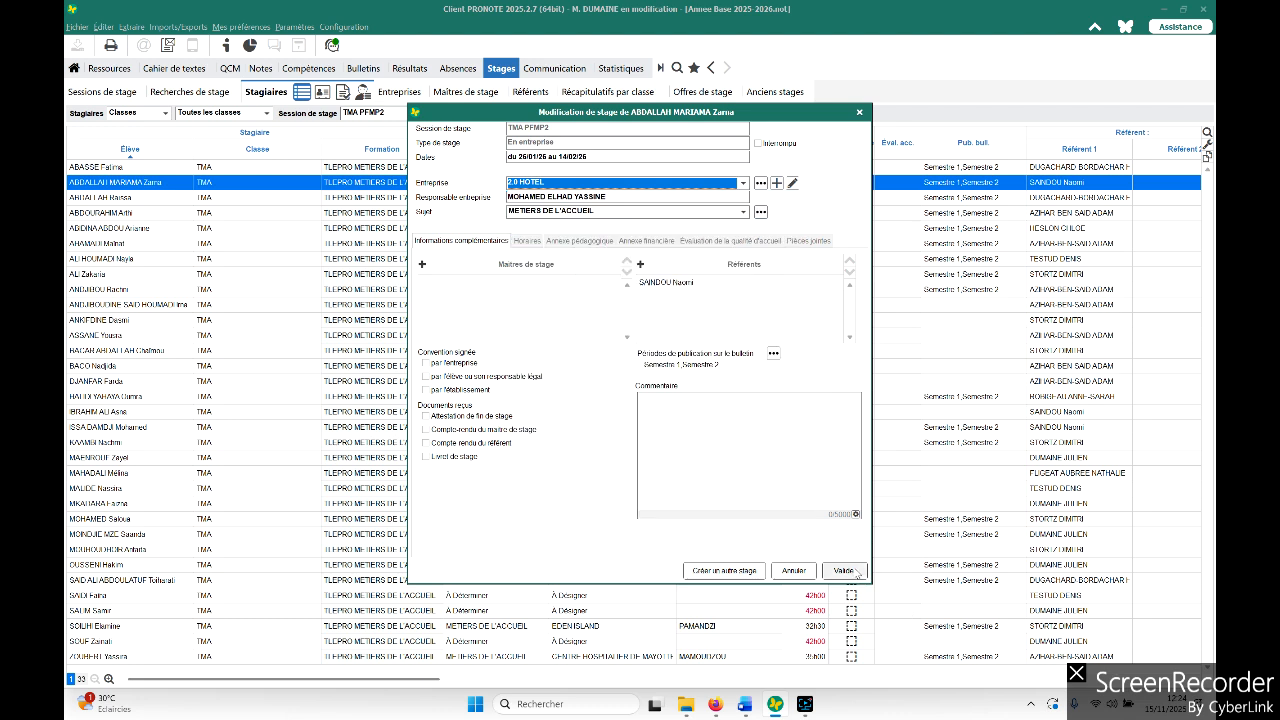
left_click(849, 568)
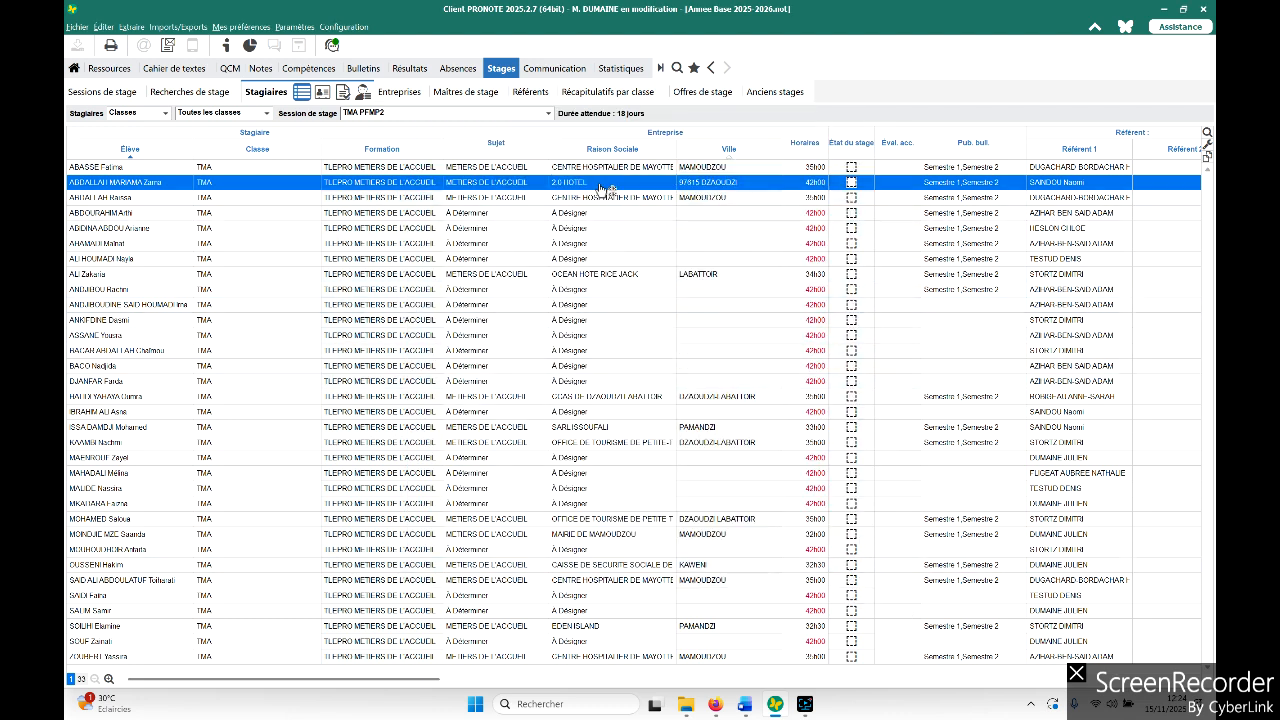
- Reset the student's internship company to Aucune and validate the record
double_click(606, 188)
left_click(742, 183)
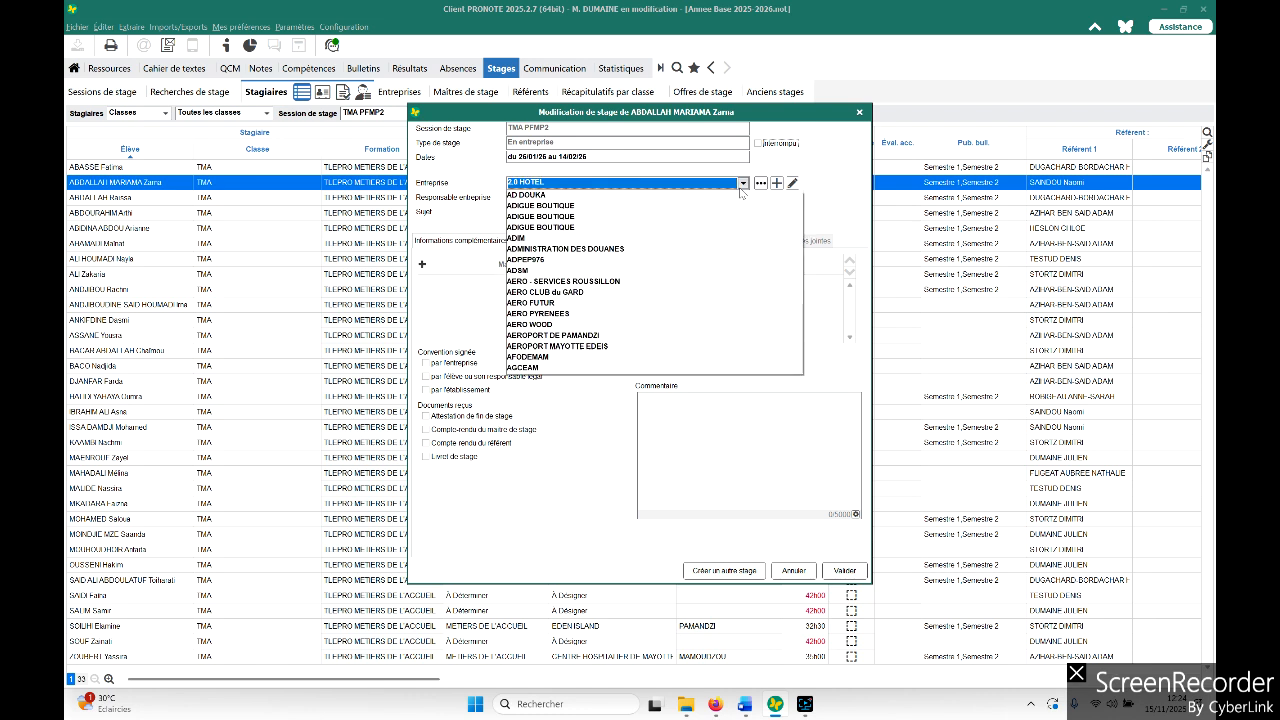
scroll(745, 195, "up", 5)
left_click(748, 192)
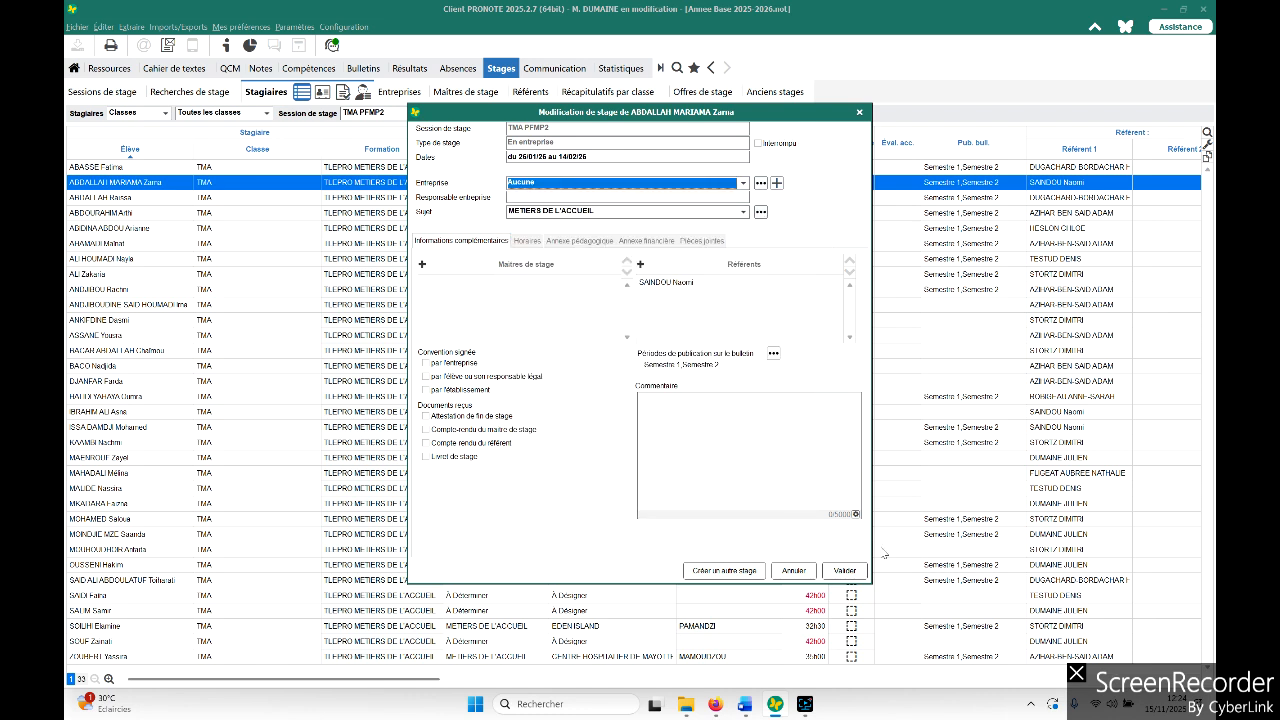
left_click(845, 570)
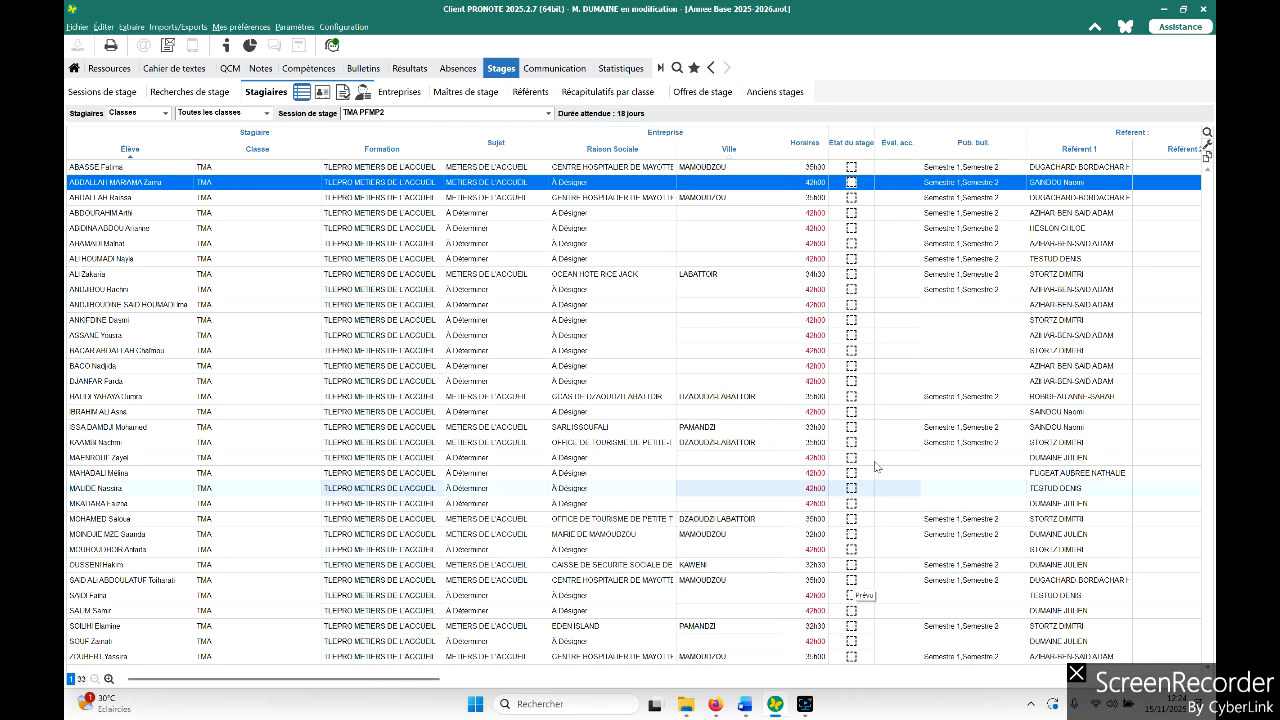